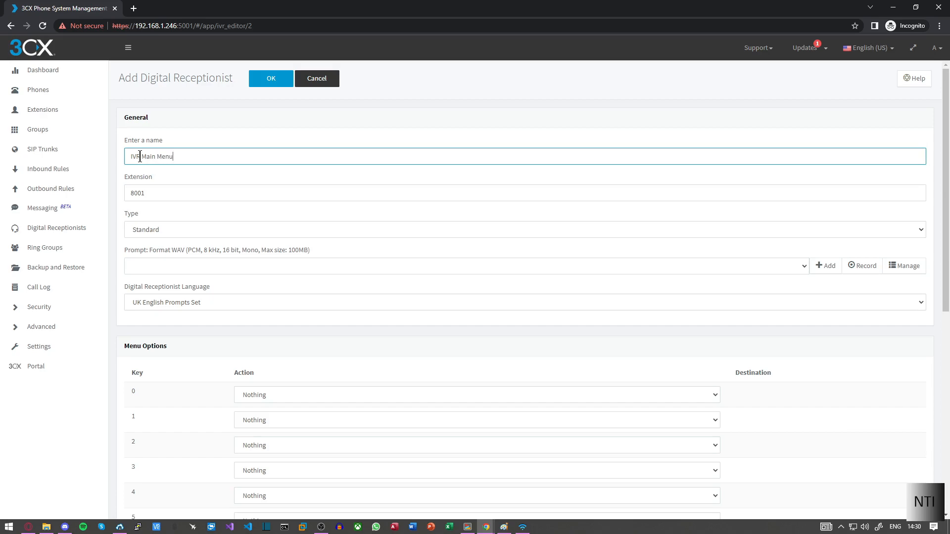
Set the extension number of the IVR Main Menu digital receptionist to 1000
left_click(166, 195)
key("BackSpace")
key("BackSpace")
key("BackSpace")
type("1000")
left_click(170, 206)
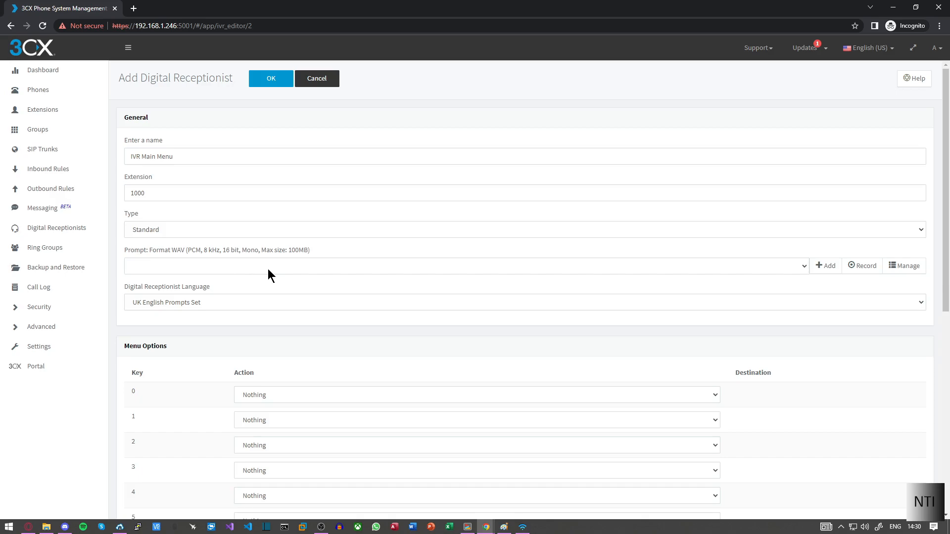
Bring up the 3CX softphone and request recording of a prompt file menu.wav on extension 2003 3CX Windows
left_click(523, 527)
left_click_drag(589, 226, 488, 202)
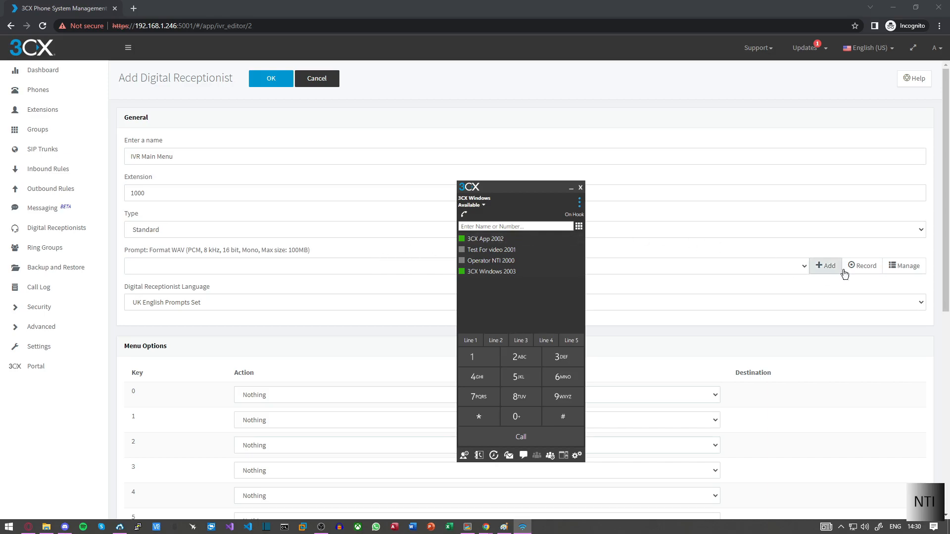
left_click(868, 269)
left_click(868, 271)
left_click(370, 163)
left_click(382, 218)
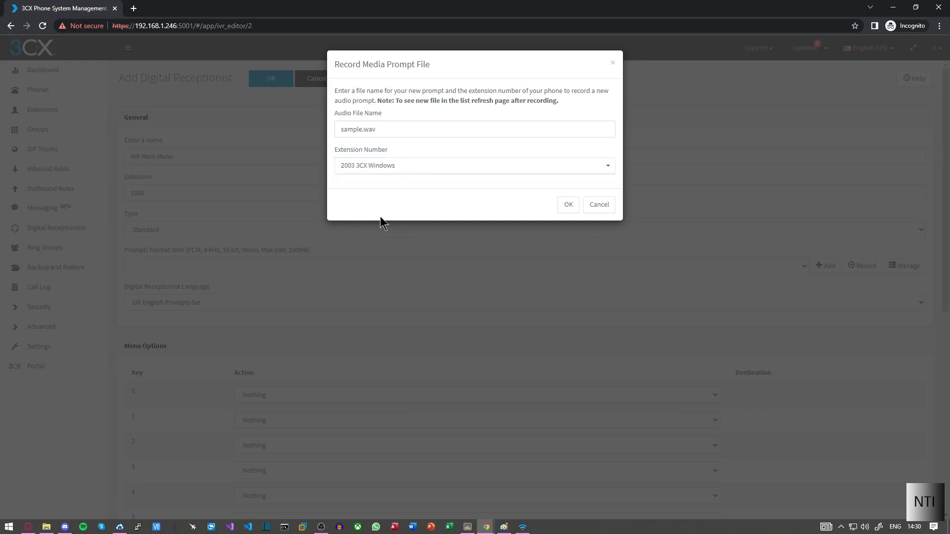
left_click_drag(362, 134, 322, 137)
type("menu")
left_click(390, 195)
left_click(567, 206)
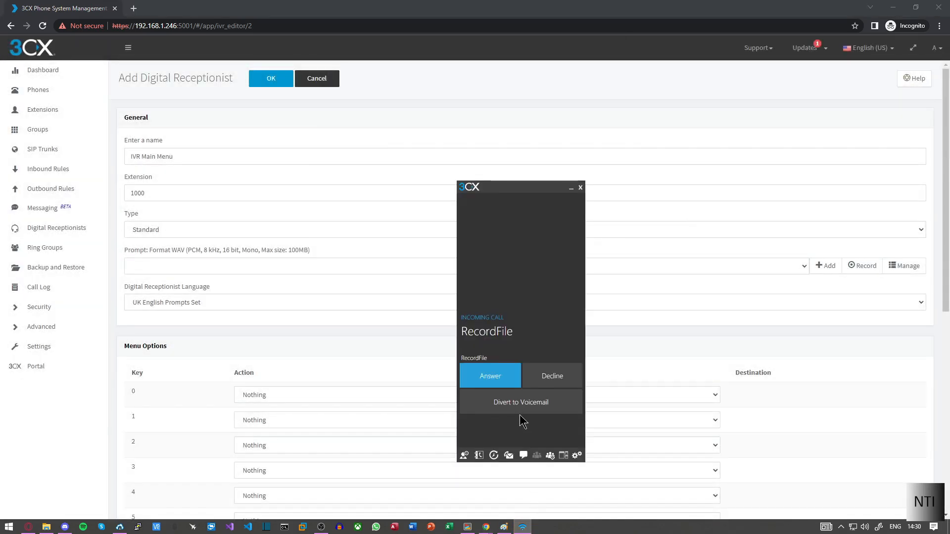
Answer the RecordFile call on the softphone, record the menu prompt, end it with # and accept it with 0
left_click(494, 378)
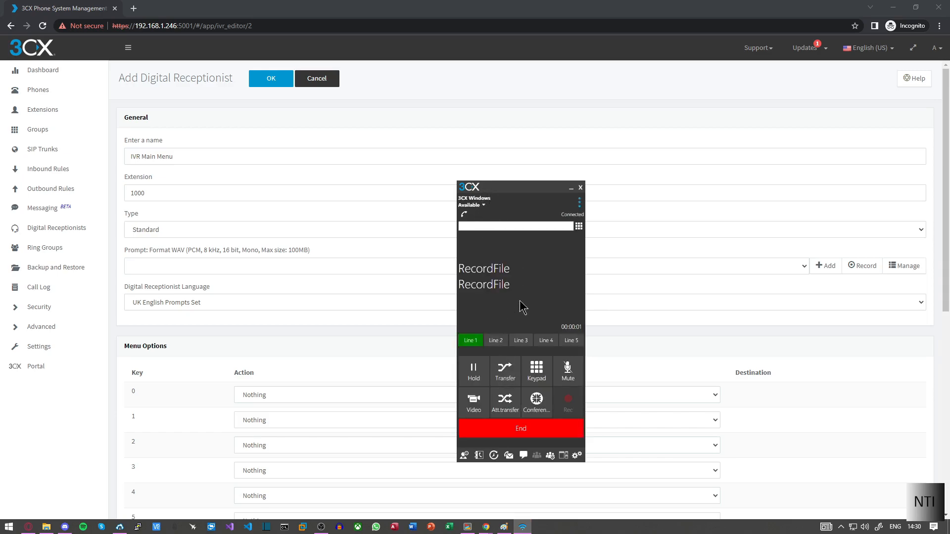
left_click(542, 380)
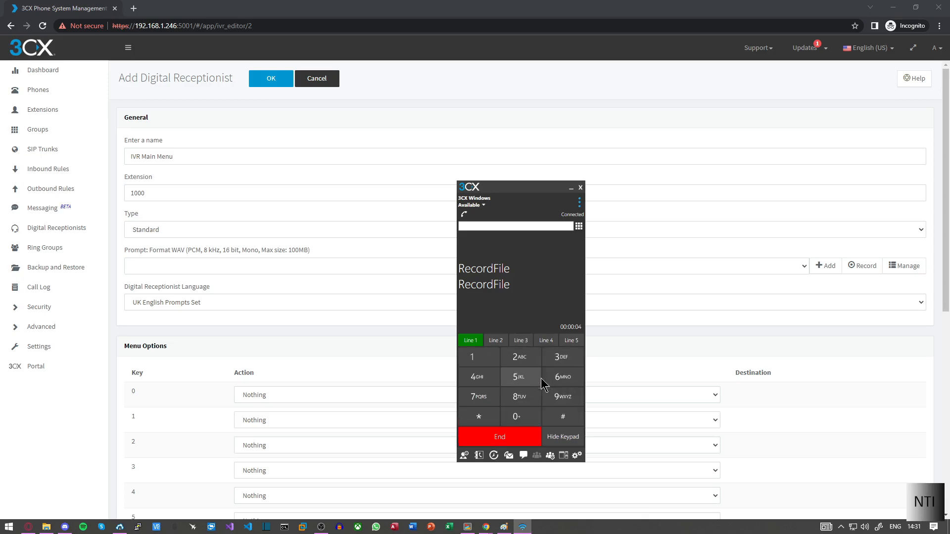
left_click(555, 422)
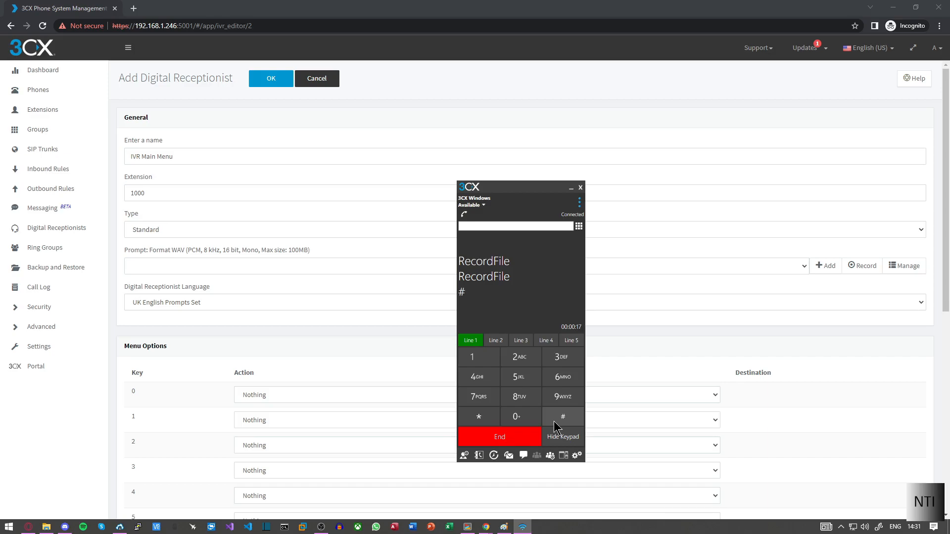
left_click(524, 423)
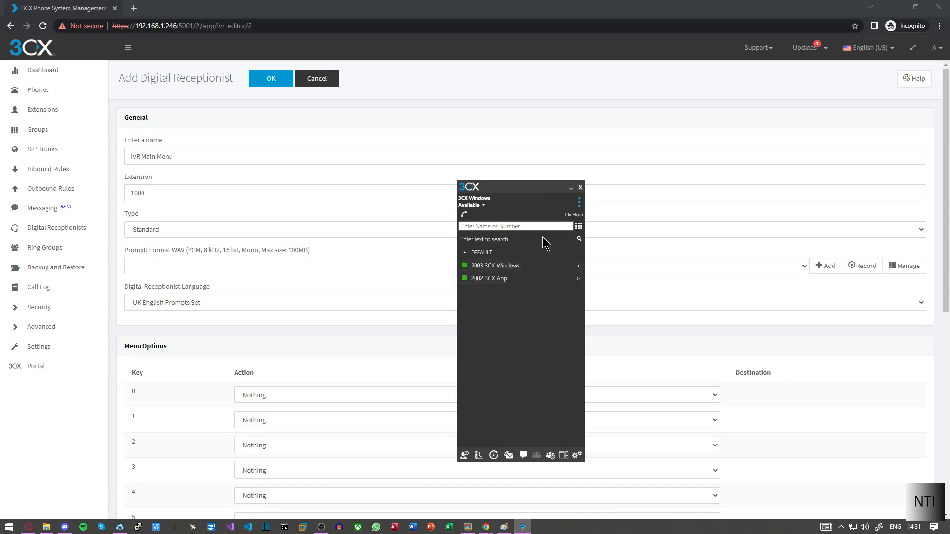
Minimize the softphone and choose menu.wav as the digital receptionist's prompt
left_click(571, 189)
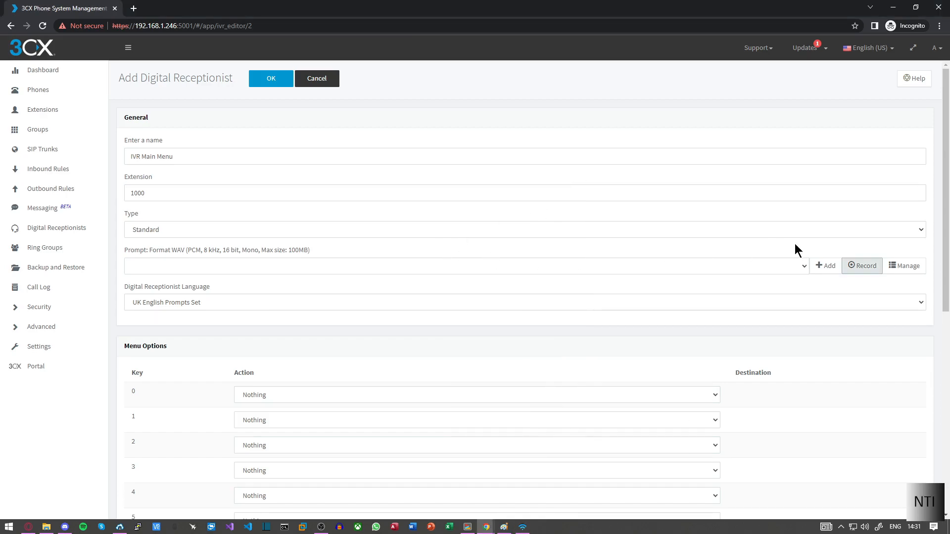
left_click(804, 266)
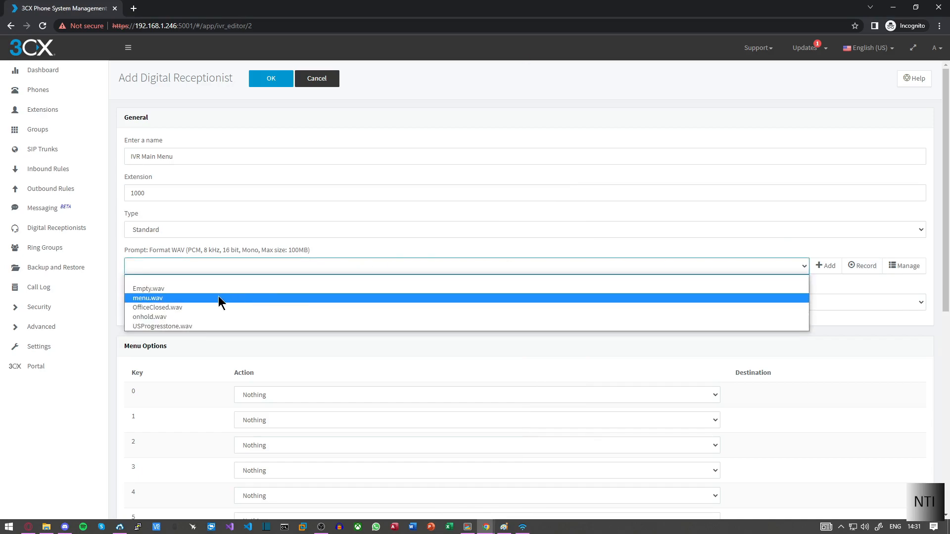
left_click(155, 298)
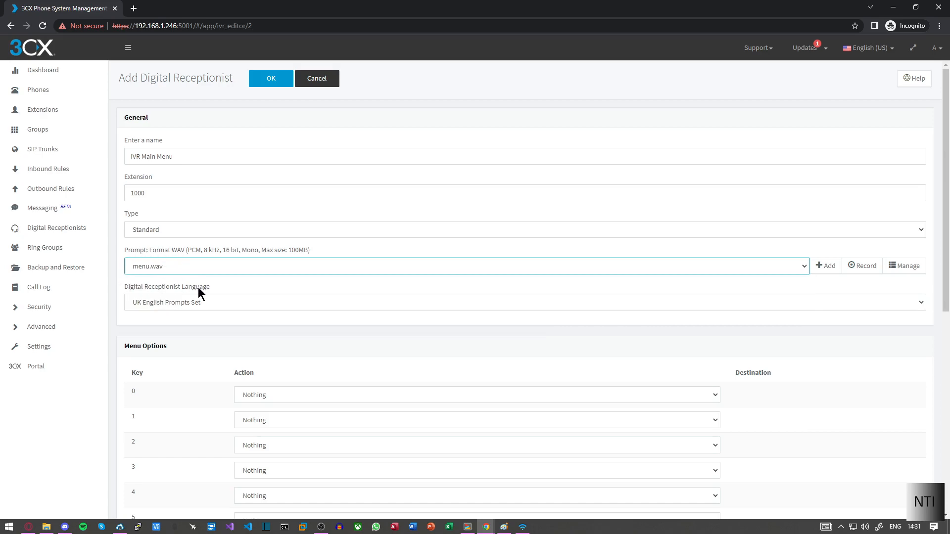
Set menu option 1 to Repeat Prompt and option 2 to Connect to Extension with destination 2001 Test For video
scroll(251, 294, "down", 3)
left_click(264, 273)
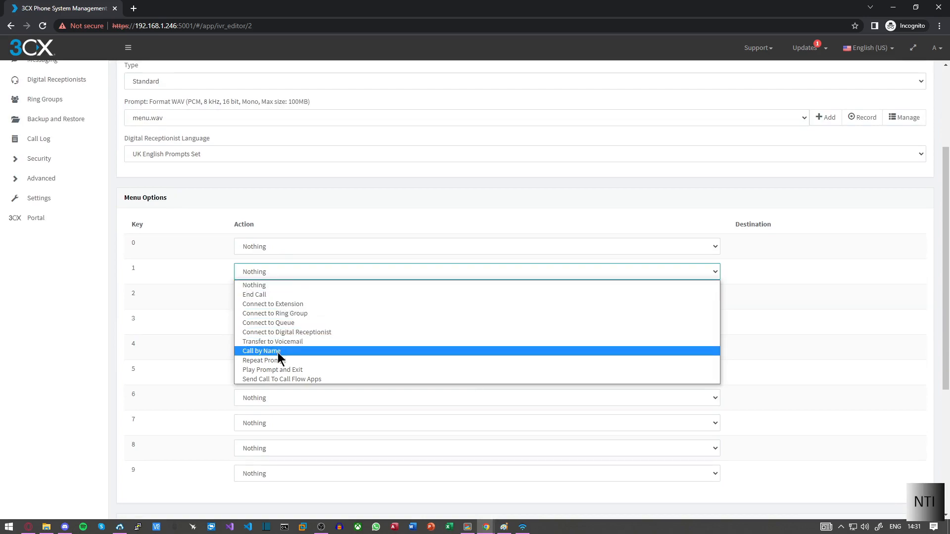
left_click(275, 361)
left_click(261, 297)
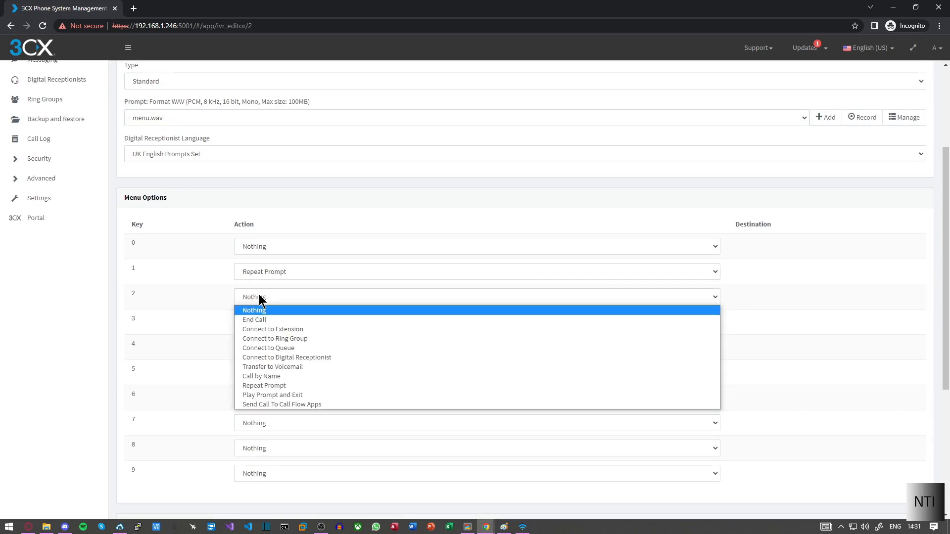
left_click(279, 329)
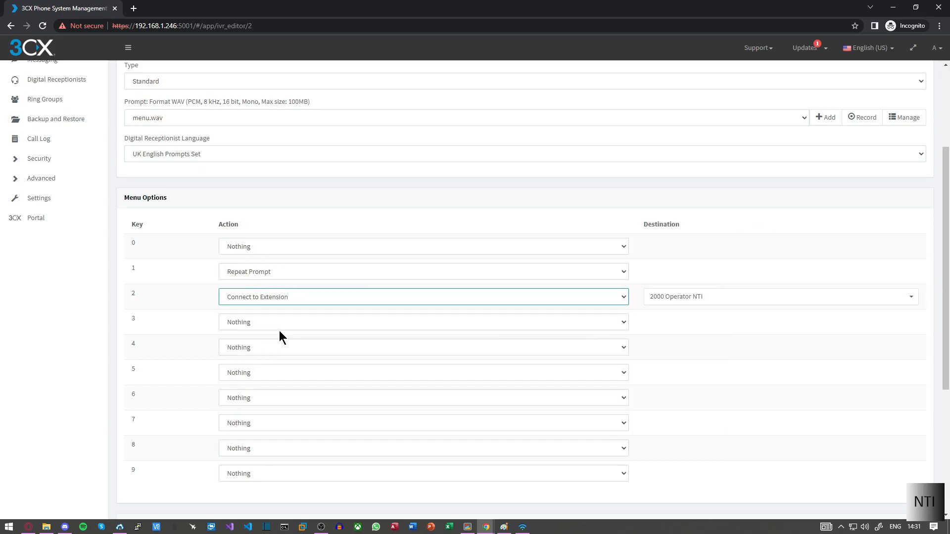
left_click(698, 295)
left_click(676, 323)
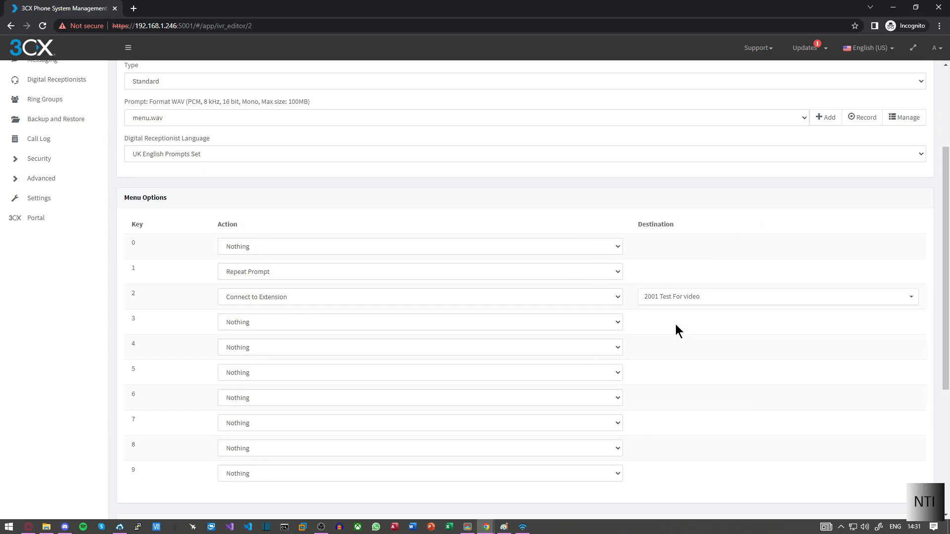
Set the no-input timeout to 10 seconds with Repeat Prompt as its action
scroll(678, 331, "down", 5)
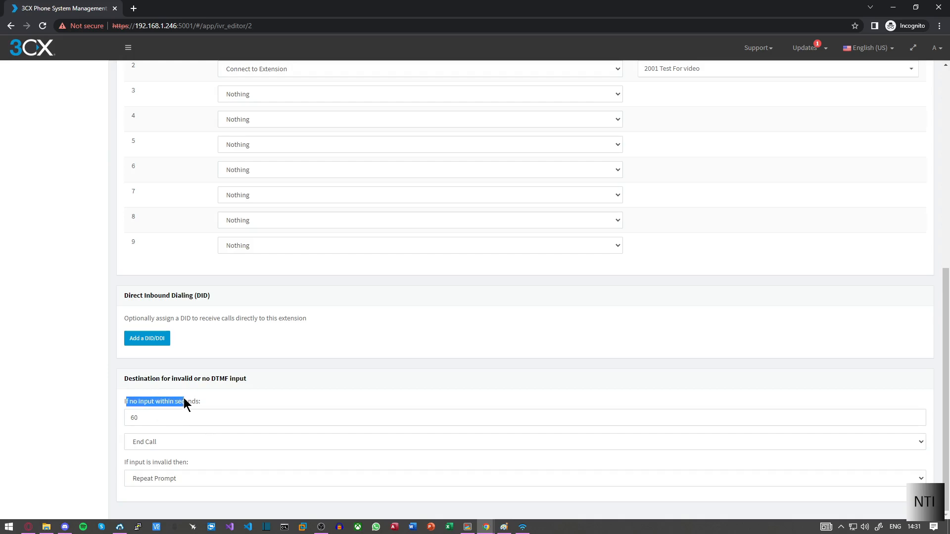
left_click(156, 420)
left_click_drag(156, 420, 103, 416)
type("10")
left_click(157, 444)
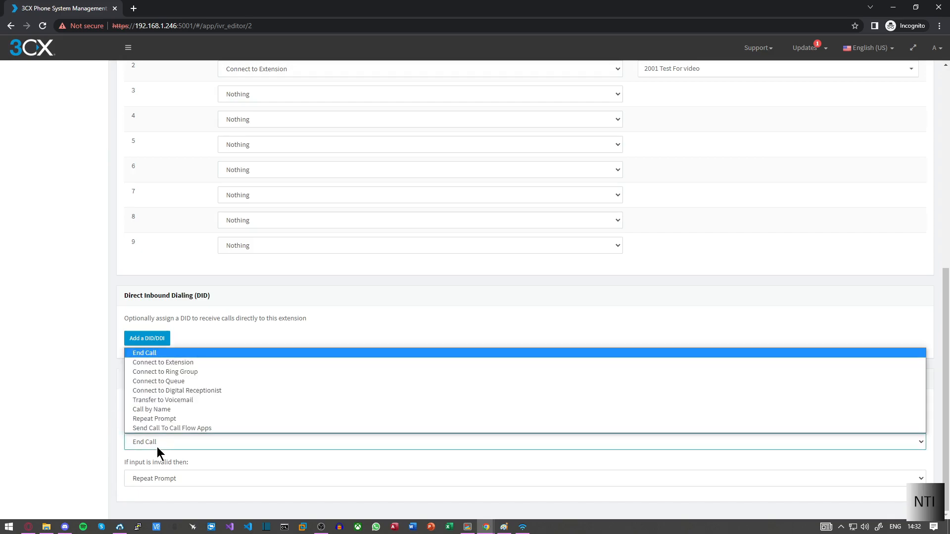
left_click(158, 419)
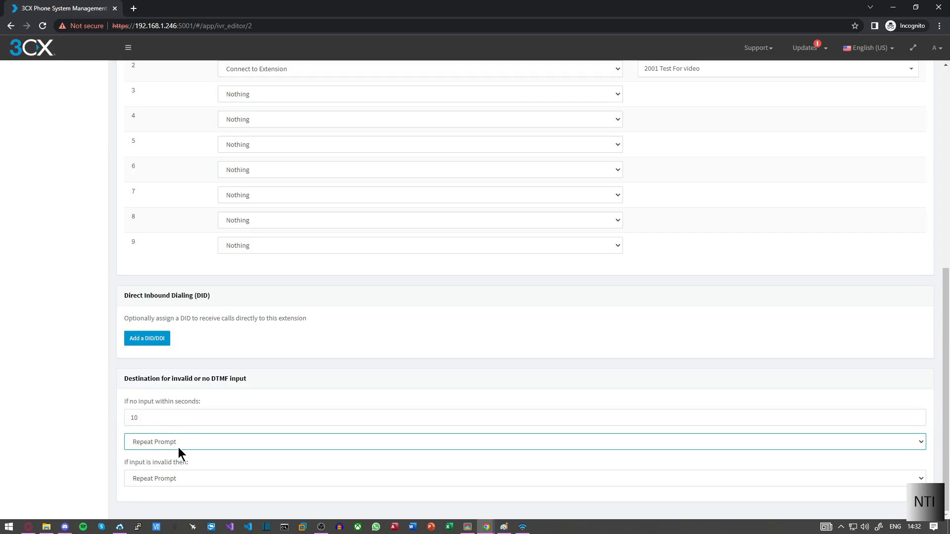
Keep Repeat Prompt as the action for invalid input and save the digital receptionist
left_click(156, 480)
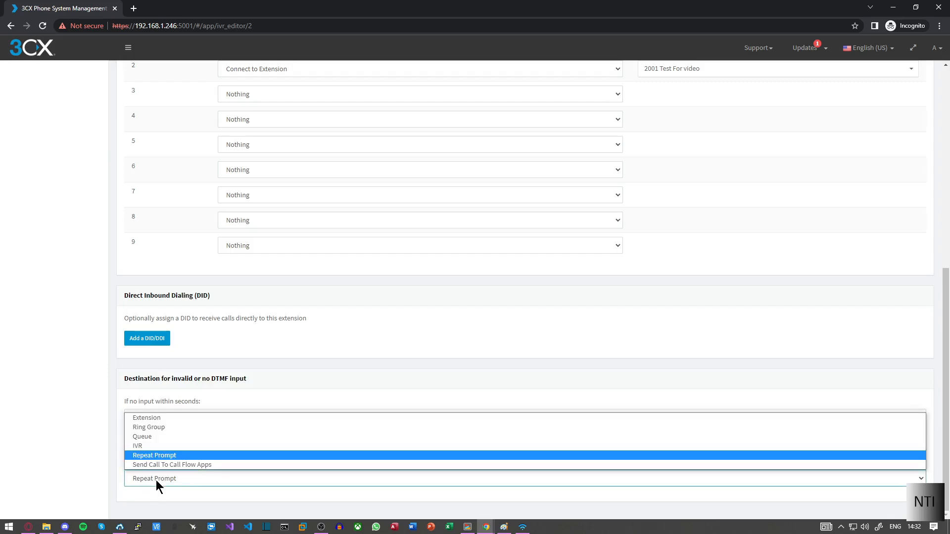
left_click(166, 479)
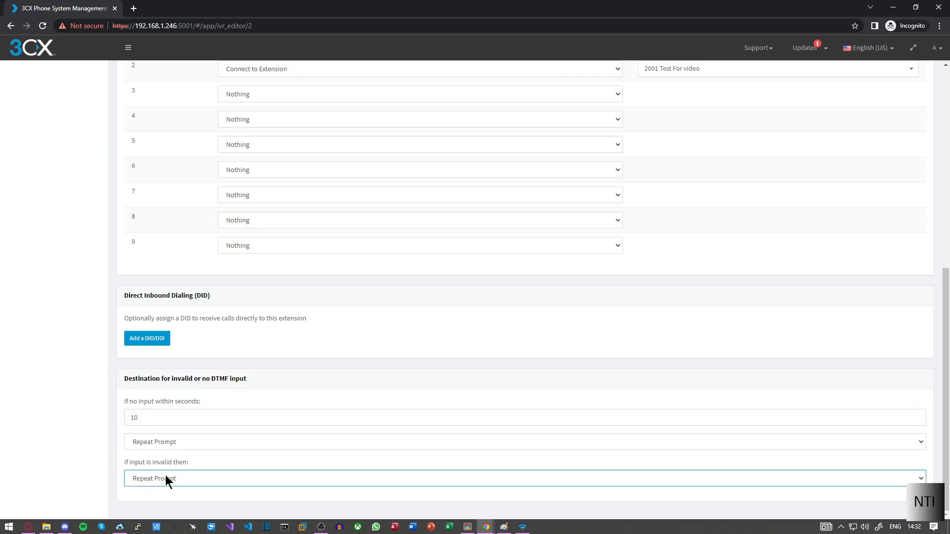
scroll(253, 453, "up", 8)
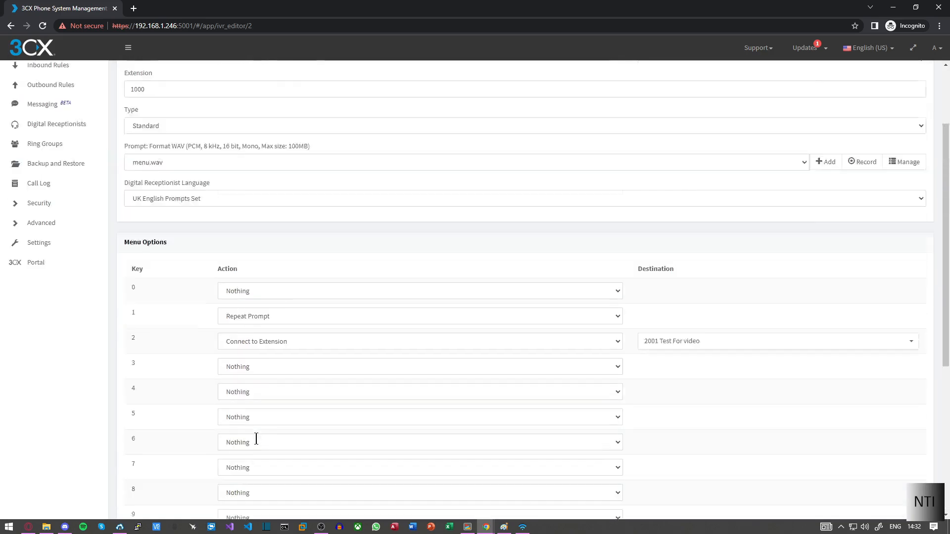
left_click(267, 79)
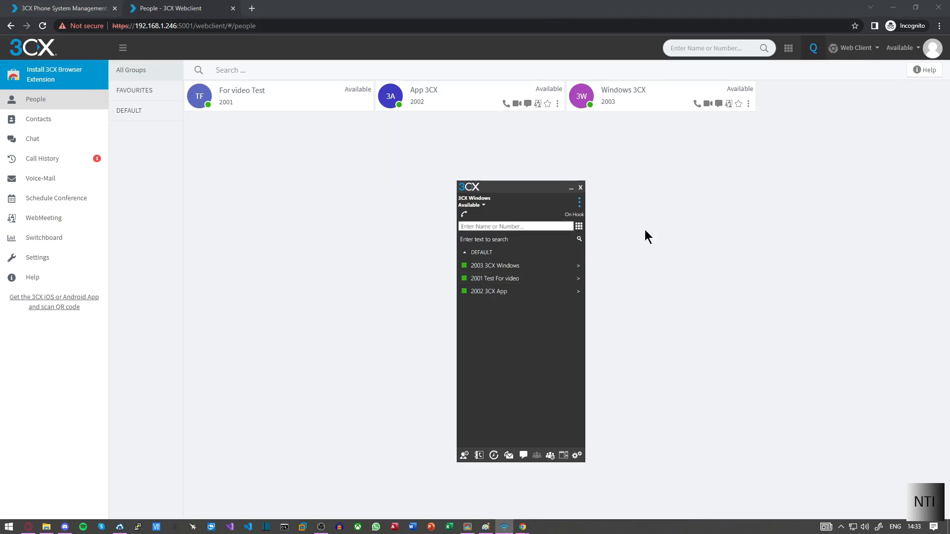
Dial 1000 on the softphone keypad to call the IVR Main Menu
left_click_drag(526, 189, 495, 154)
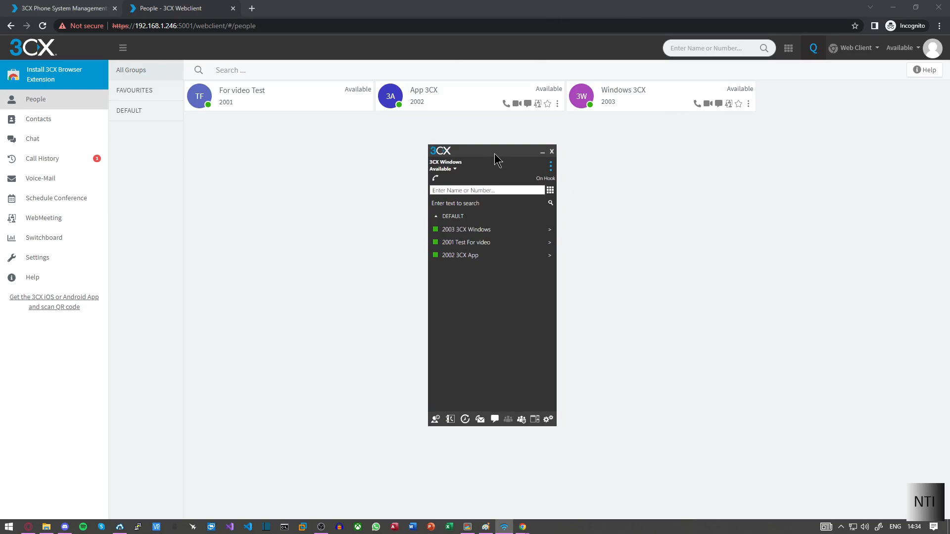
left_click(550, 190)
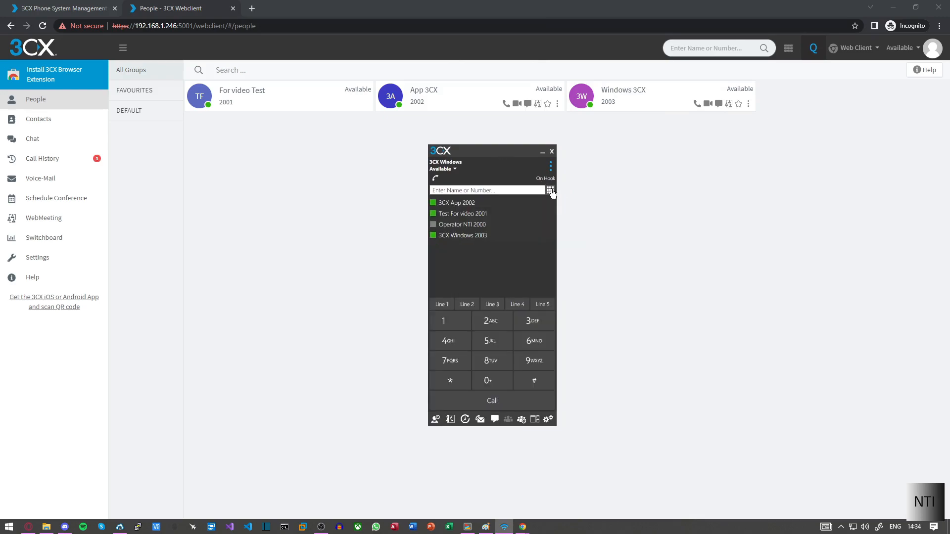
left_click(453, 320)
left_click(499, 385)
left_click(498, 385)
left_click(498, 385)
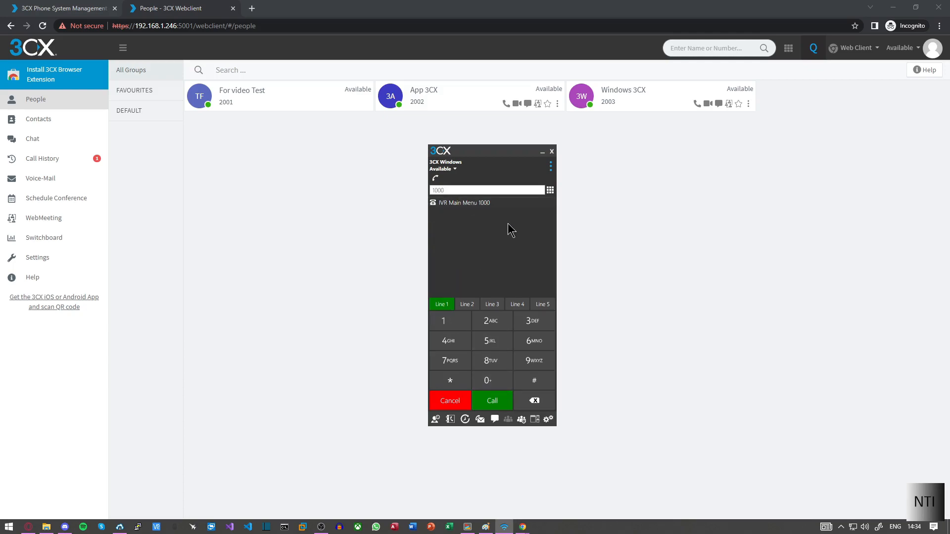
left_click(492, 402)
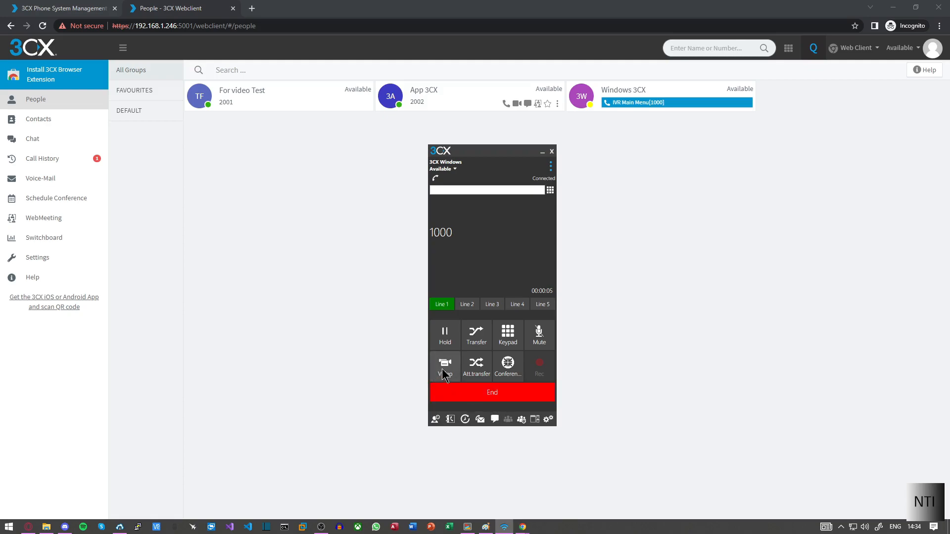
Test the IVR options during the call by sending 1 to repeat the prompt and 2 to reach the extension
left_click(510, 336)
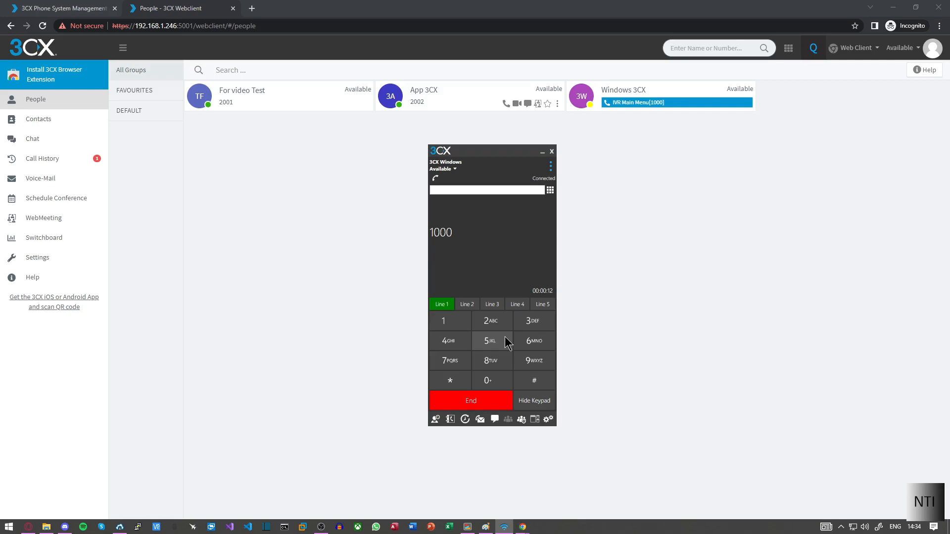
left_click(455, 322)
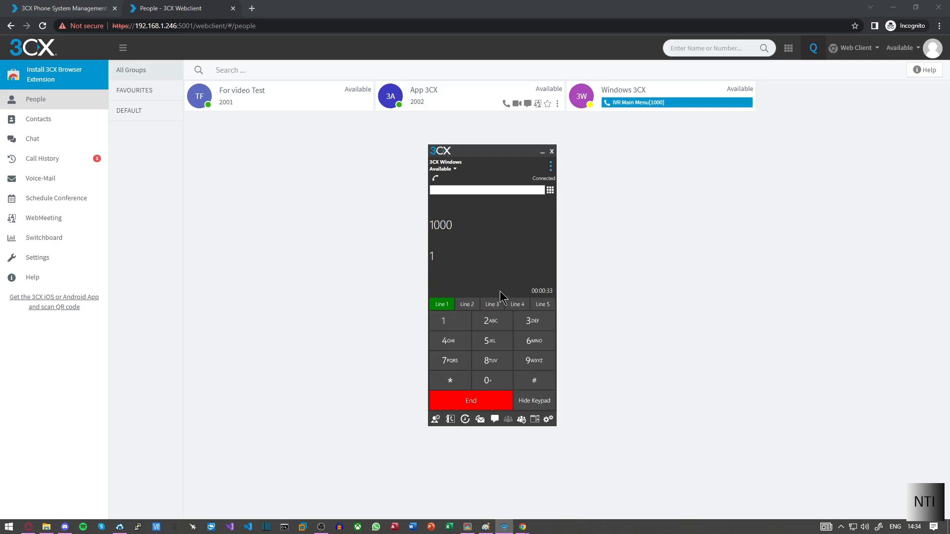
left_click(492, 322)
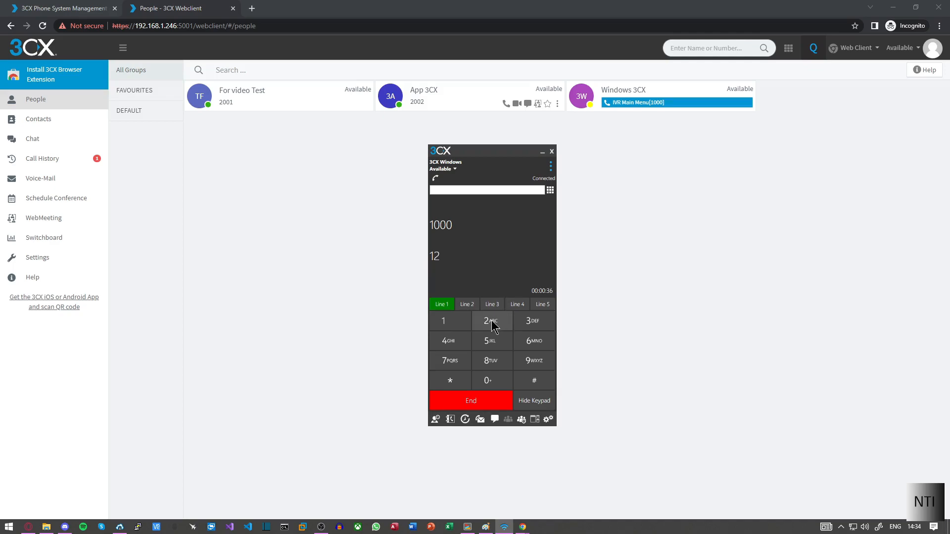
Move the softphone aside and answer the transferred incoming call as audio in the web client
left_click_drag(458, 158, 208, 153)
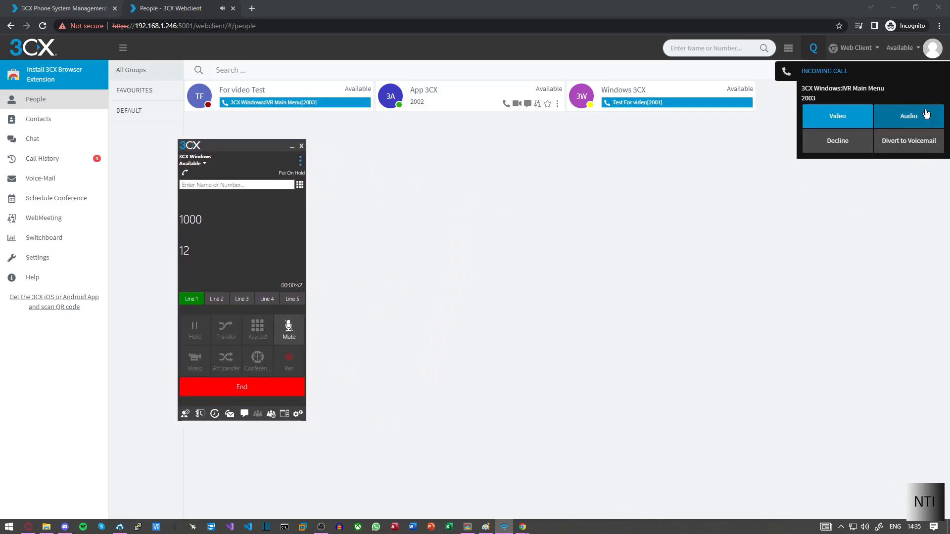
left_click(919, 128)
left_click(153, 83)
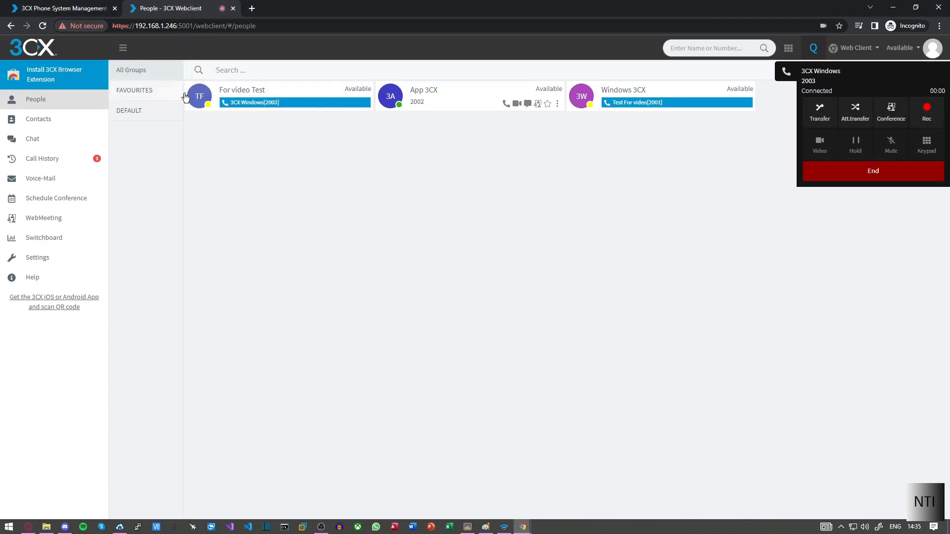
Bring the softphone back into view to check the connection to 2001, and end the call from the web client
left_click(510, 529)
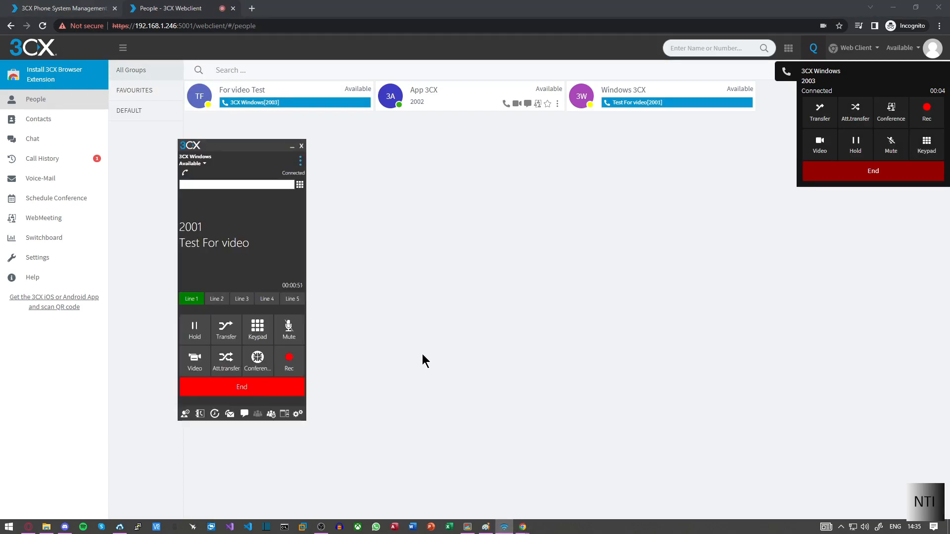
left_click_drag(199, 144, 244, 134)
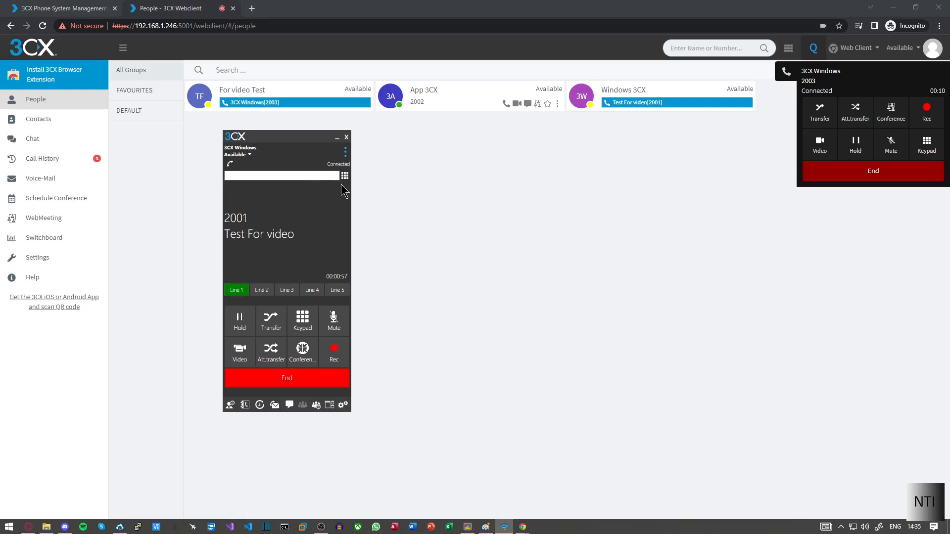
left_click(866, 171)
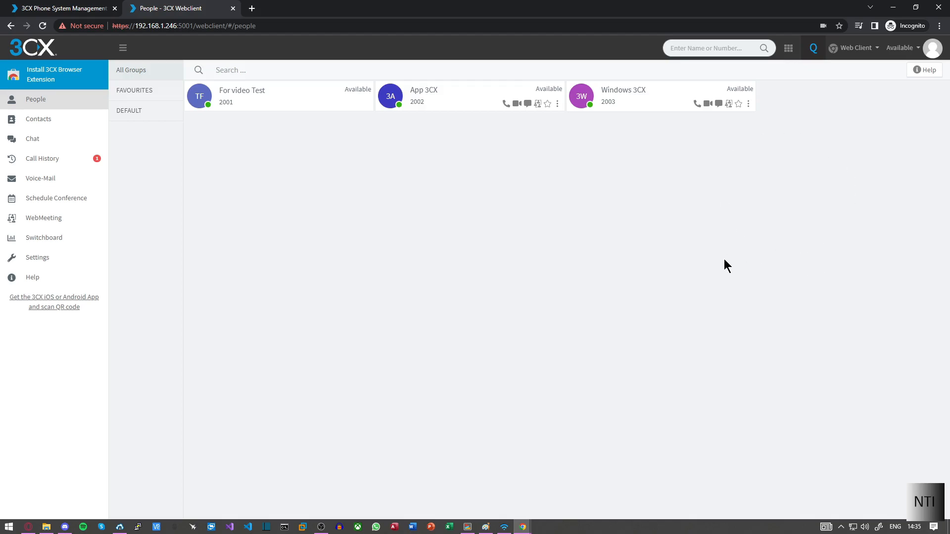
Call the IVR Main Menu from the web client by dialing 1000 on its keypad
left_click(796, 48)
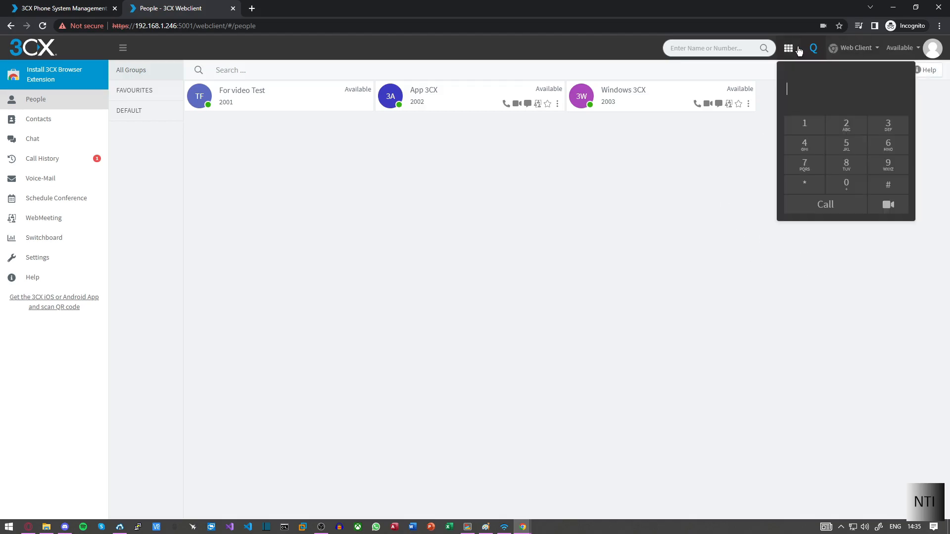
left_click(805, 129)
left_click(856, 187)
left_click(856, 187)
left_click(851, 212)
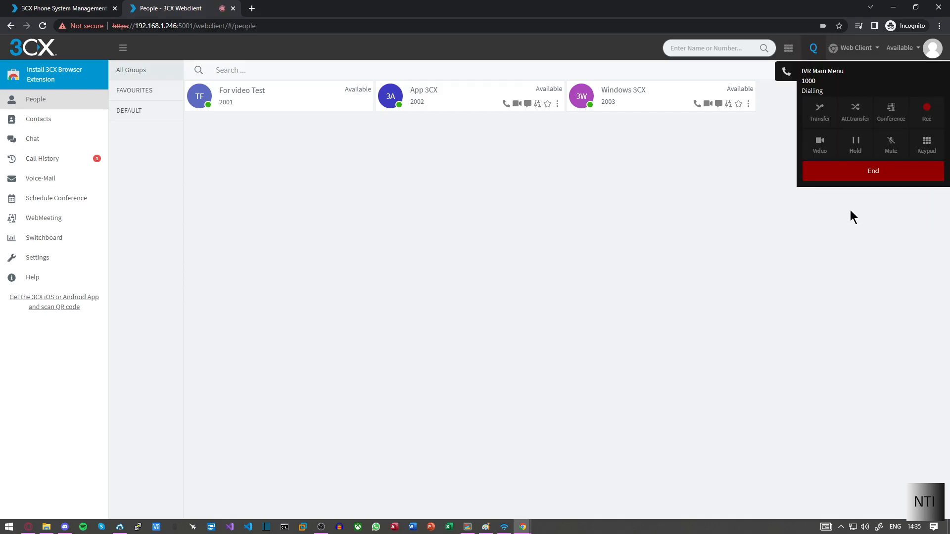
Send 2 during the IVR call to choose the extension option, and end the call after listening
left_click(933, 141)
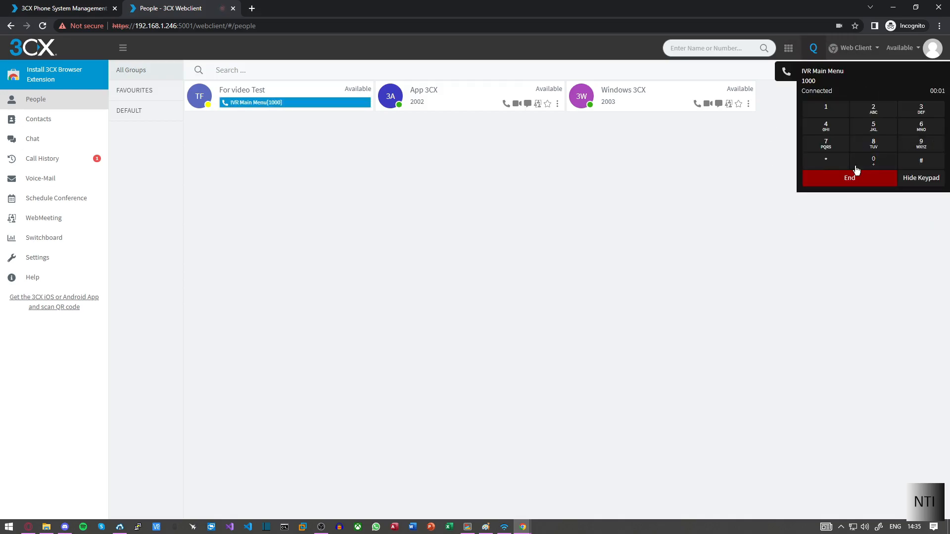
left_click(872, 112)
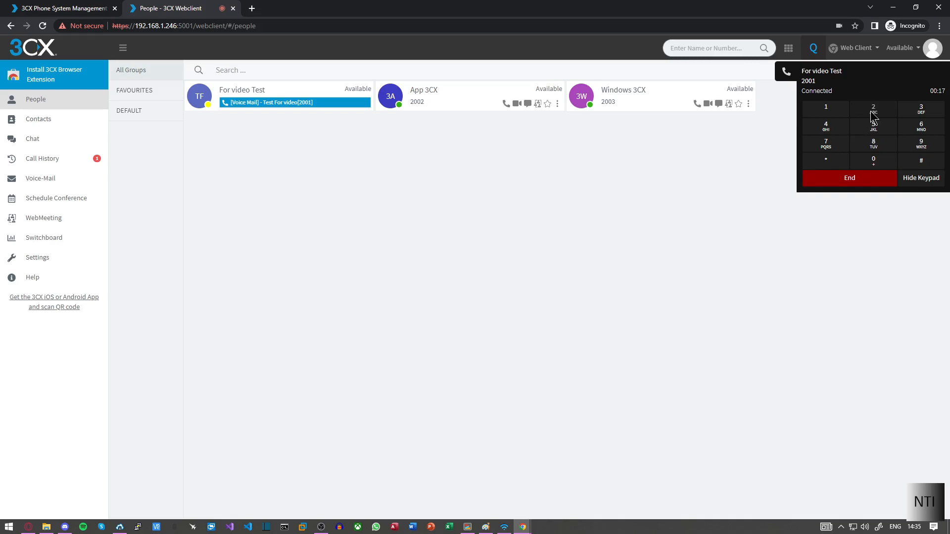
left_click(846, 178)
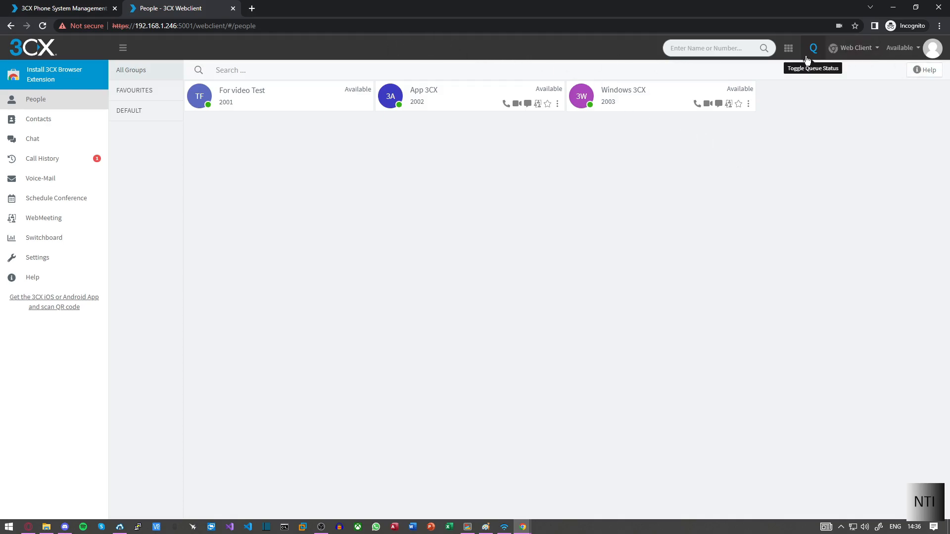
Set extension 2001's status to Do Not Disturb in the web client and switch to the 3CX Windows softphone
left_click(898, 49)
left_click(874, 105)
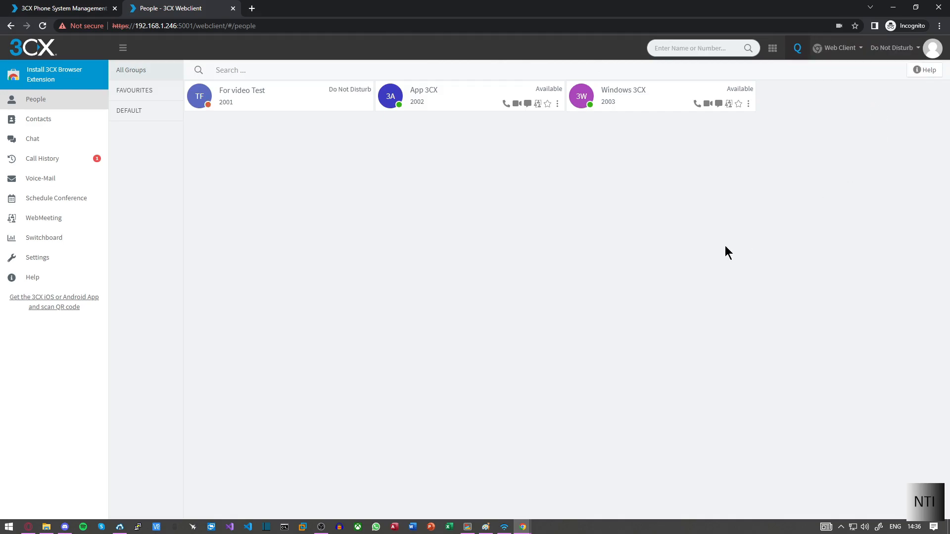
left_click(505, 527)
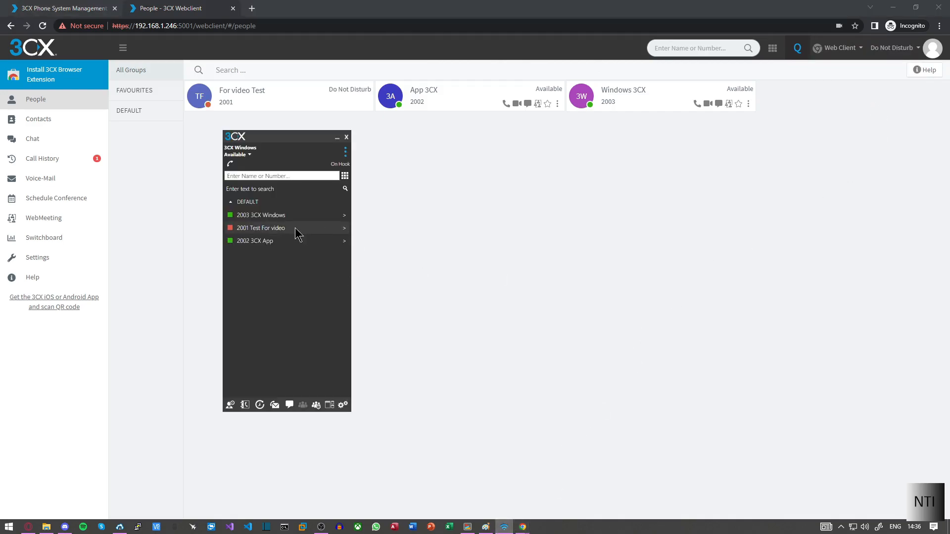
Enter 1000 on the softphone keypad, shorten it to 1, and call IVR Main Menu from the matching entries
left_click(344, 176)
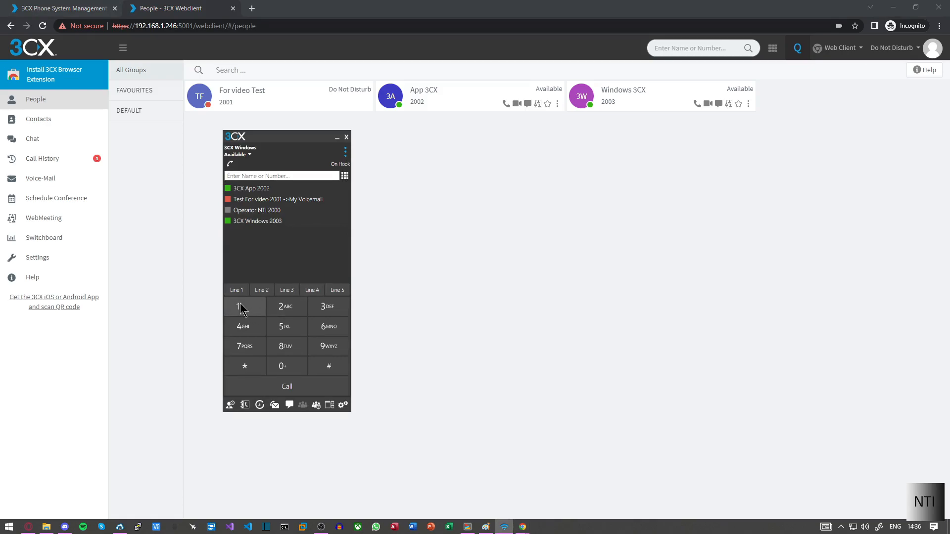
left_click(241, 307)
left_click(282, 366)
left_click(283, 366)
left_click(282, 366)
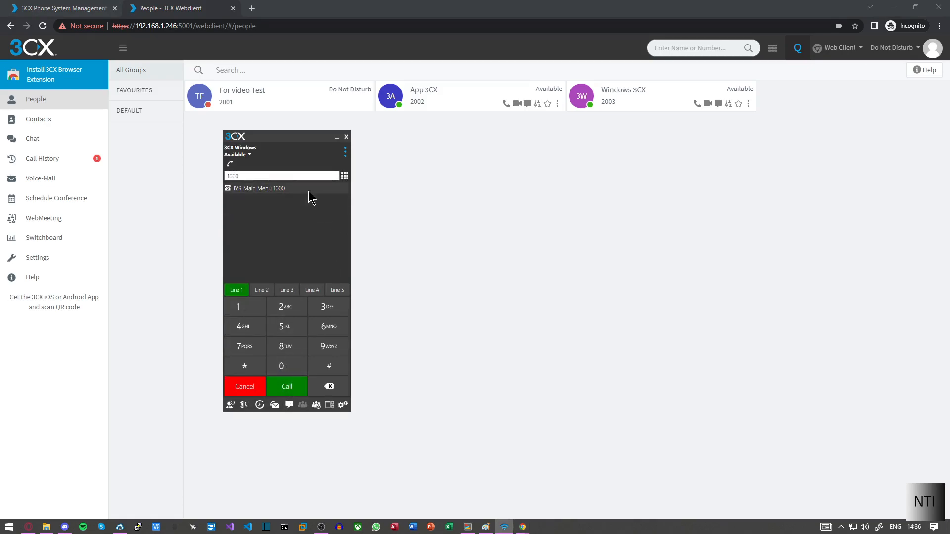
left_click(329, 386)
left_click(329, 386)
left_click(329, 386)
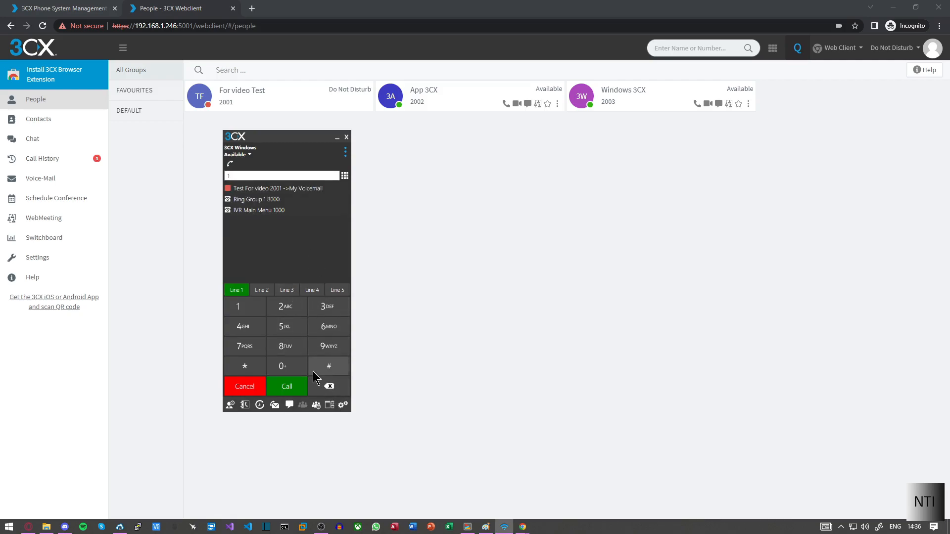
double_click(267, 210)
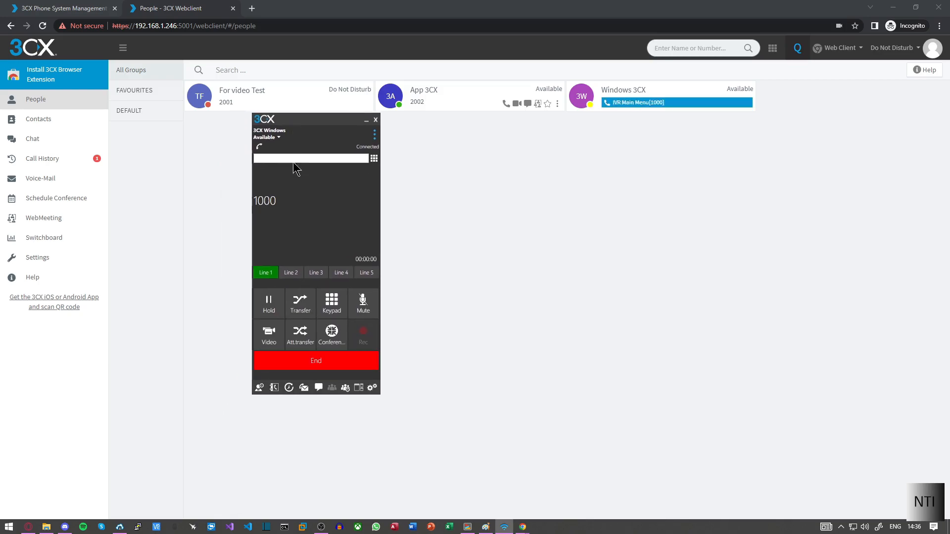
Send 2 during the softphone's IVR call to reach extension 2001, end the call, and return to the web client
left_click(330, 301)
left_click(314, 292)
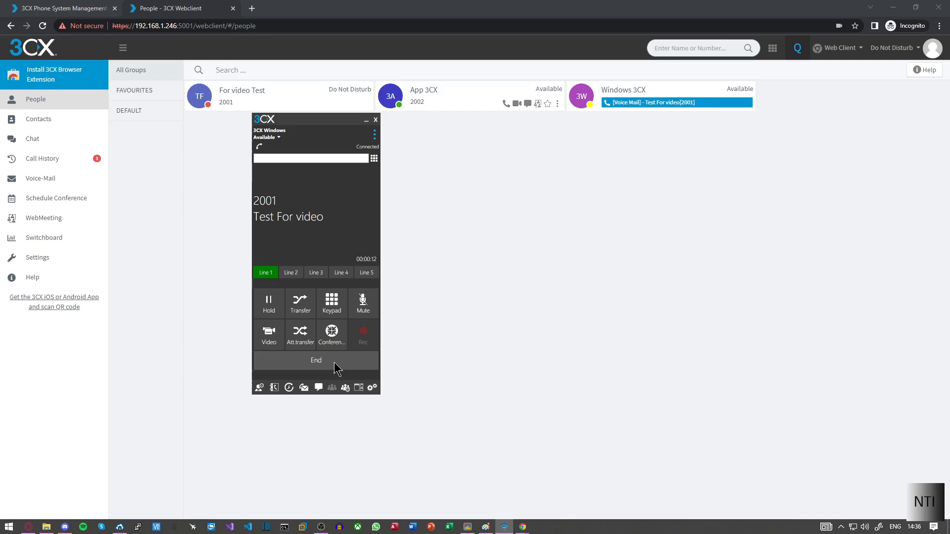
left_click(335, 366)
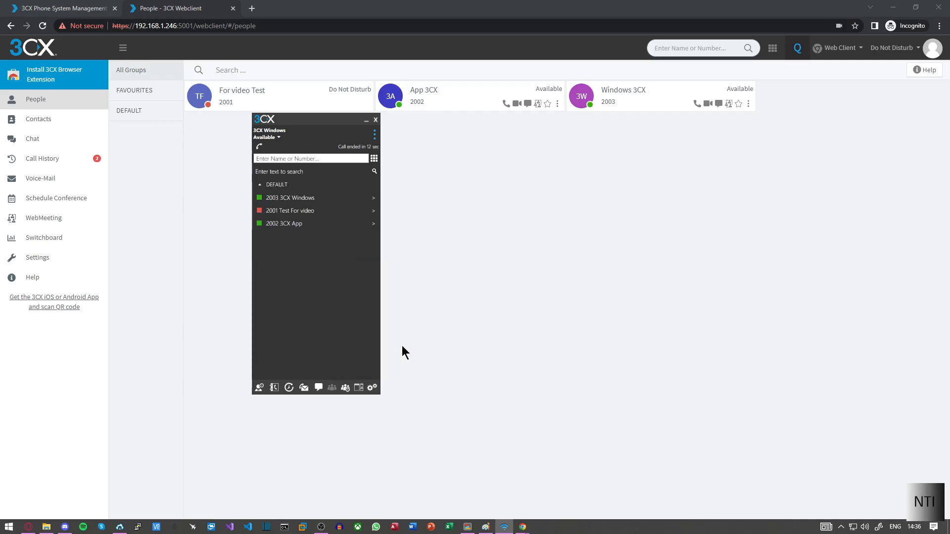
left_click(403, 347)
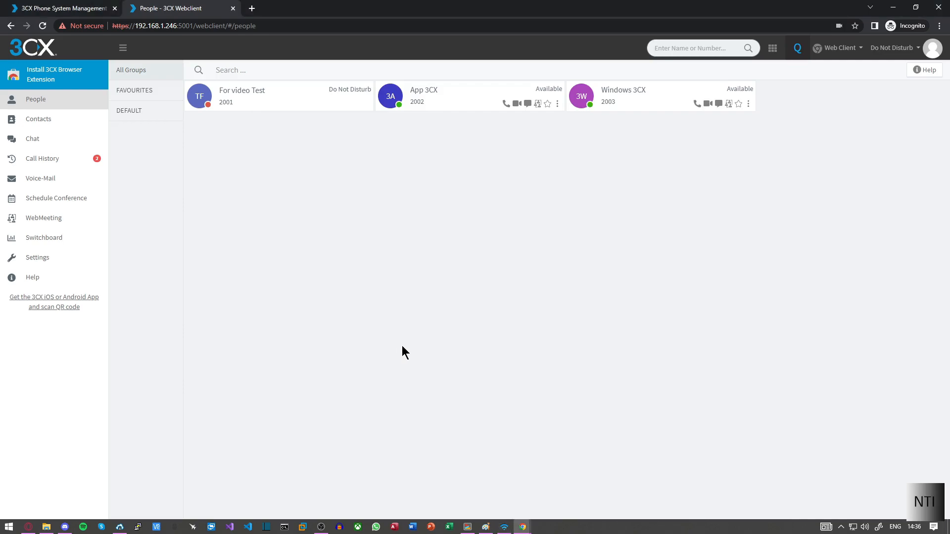